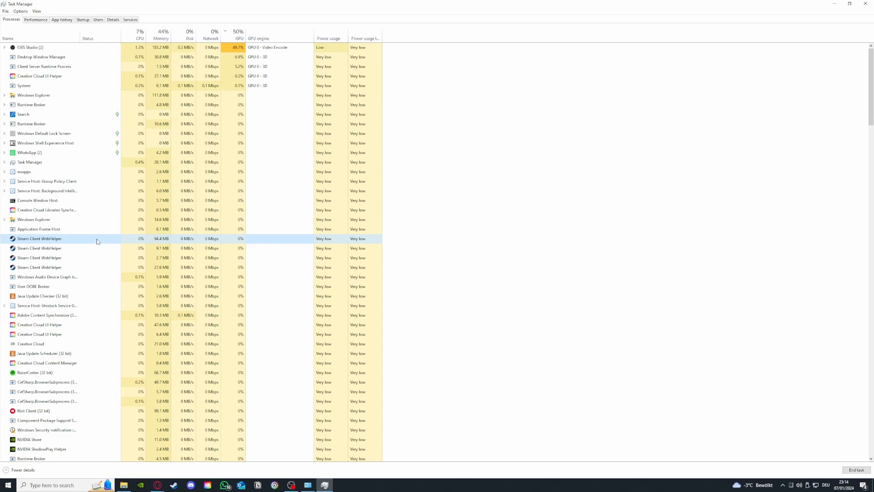
# Step: End the Steam Client WebHelper background process that uses the most memory
pyautogui.rightClick(96, 242)
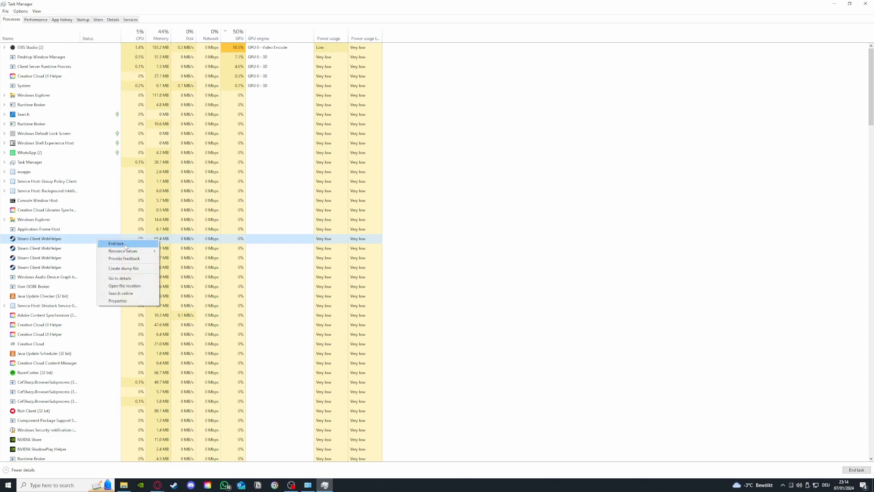
pyautogui.click(125, 245)
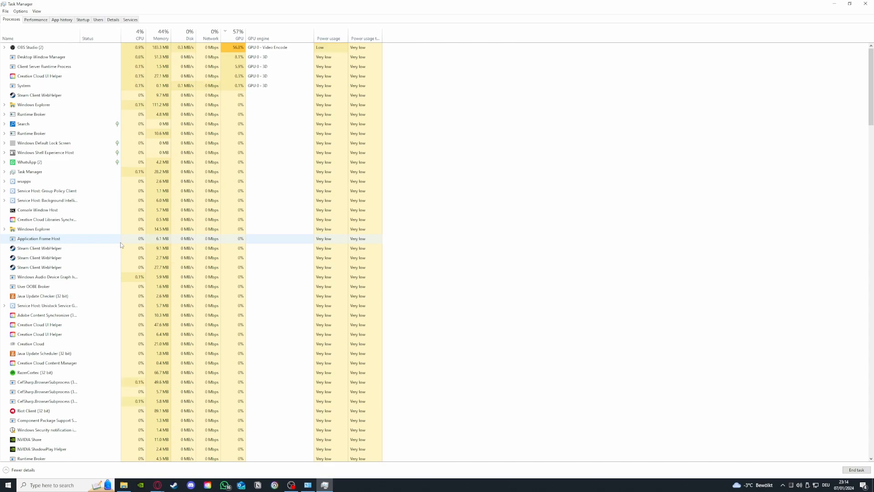
# Step: Check the CPU and GPU performance graphs and look through the list of running processes again
pyautogui.click(47, 21)
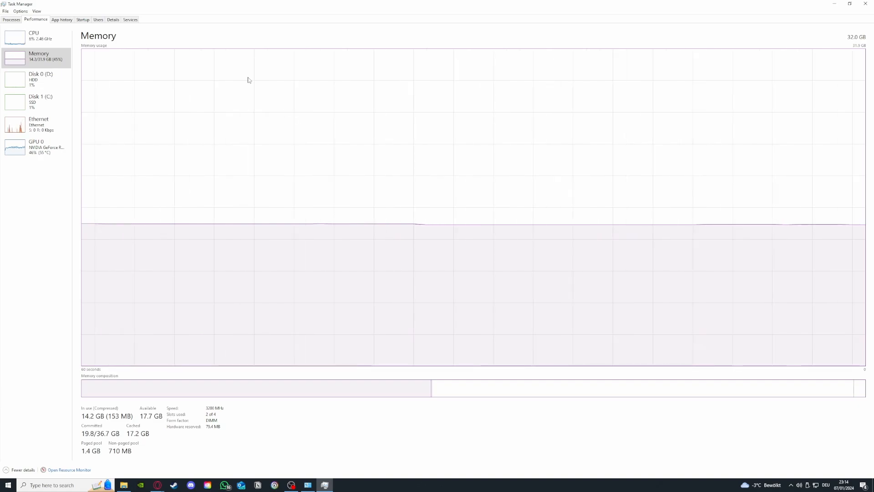
pyautogui.click(33, 47)
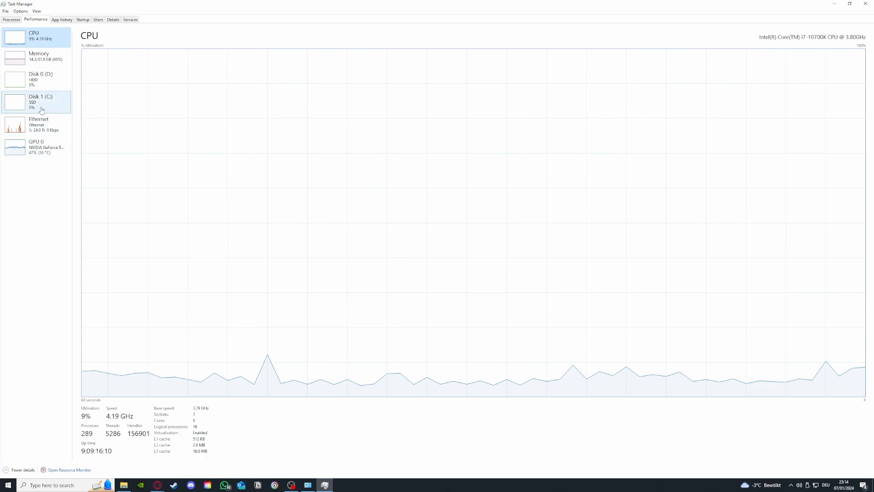
pyautogui.click(38, 147)
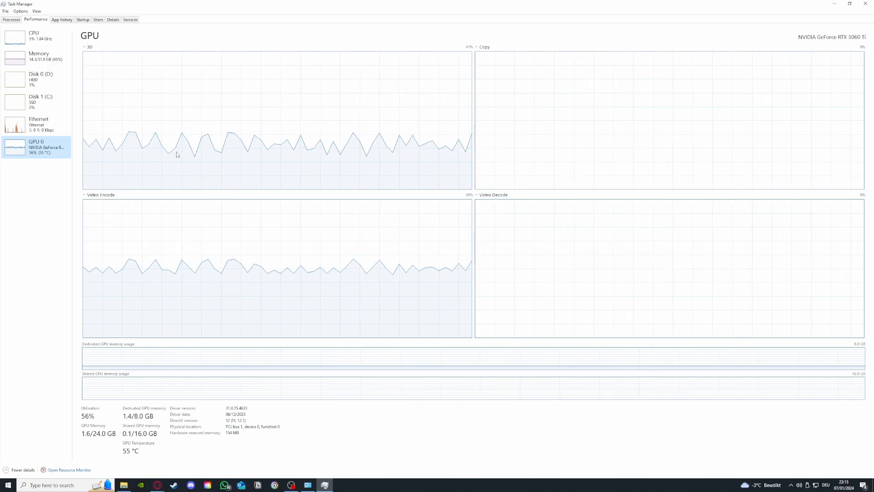
pyautogui.click(10, 20)
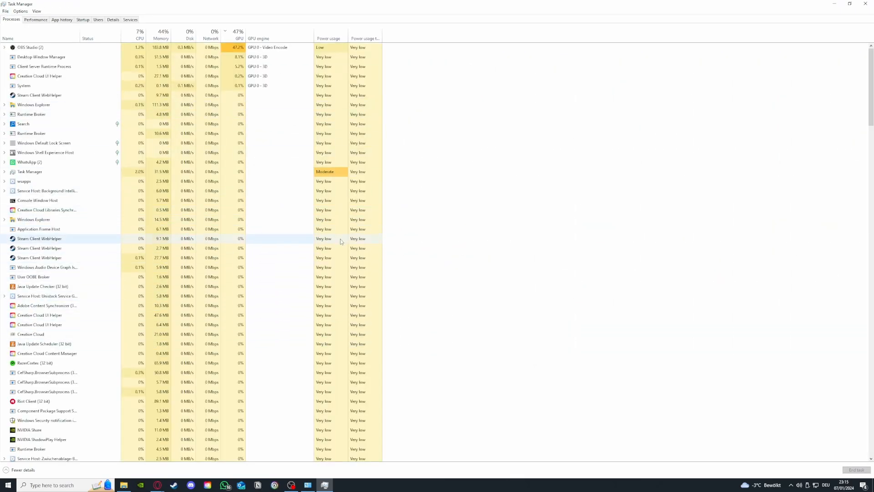
pyautogui.scroll(-2, 97, 249)
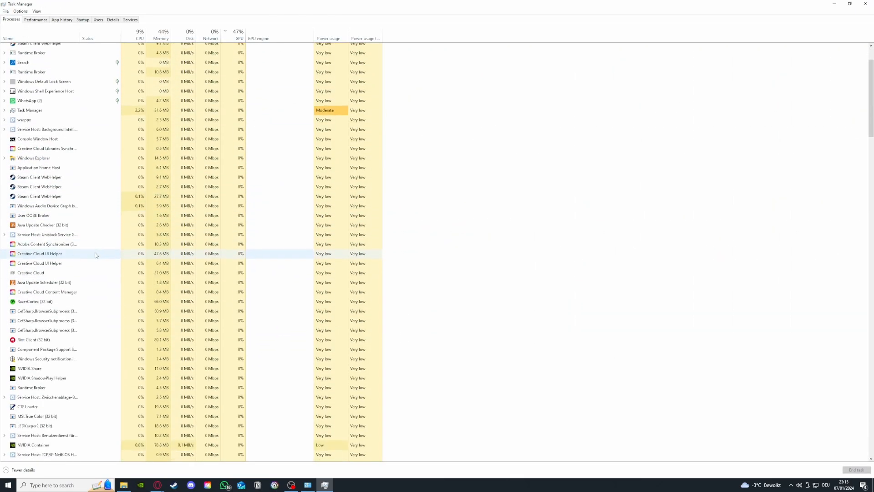
pyautogui.scroll(2, 96, 254)
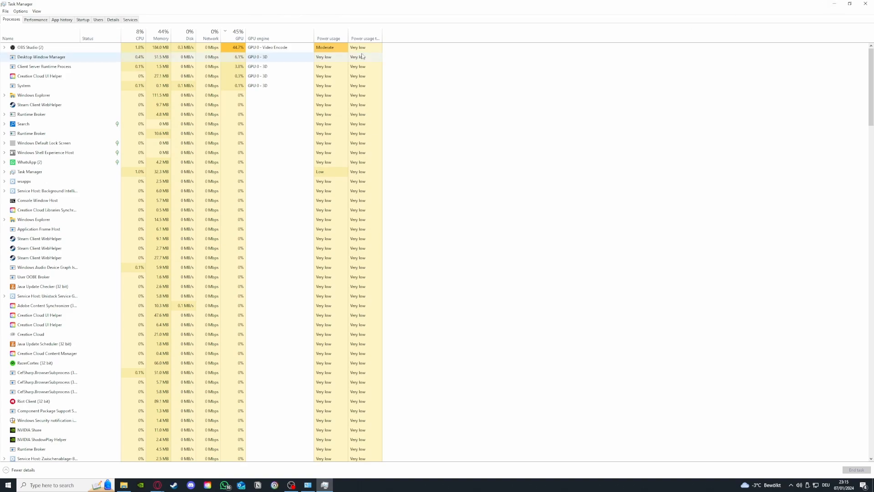
# Step: Review the startup programs, view the available actions for Parsec and iCUE, and close Task Manager
pyautogui.click(66, 22)
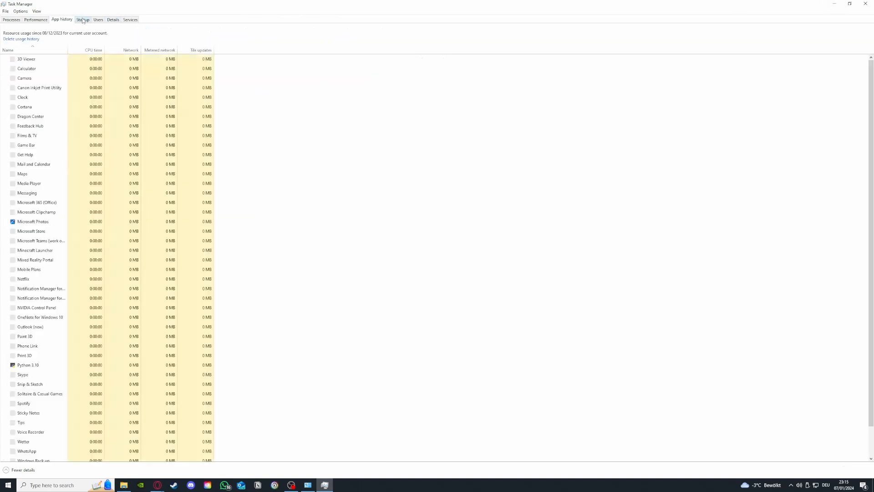
pyautogui.hotkey('ctrl', 'Tab')
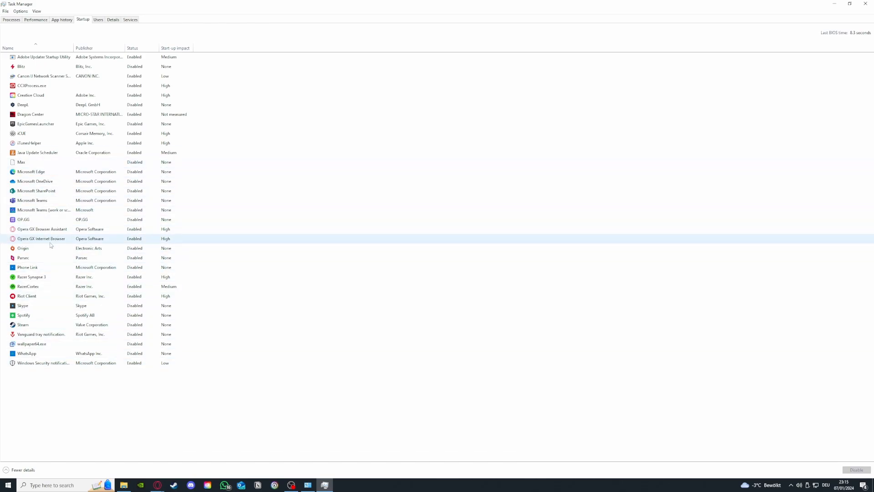
pyautogui.click(48, 258)
pyautogui.rightClick(57, 259)
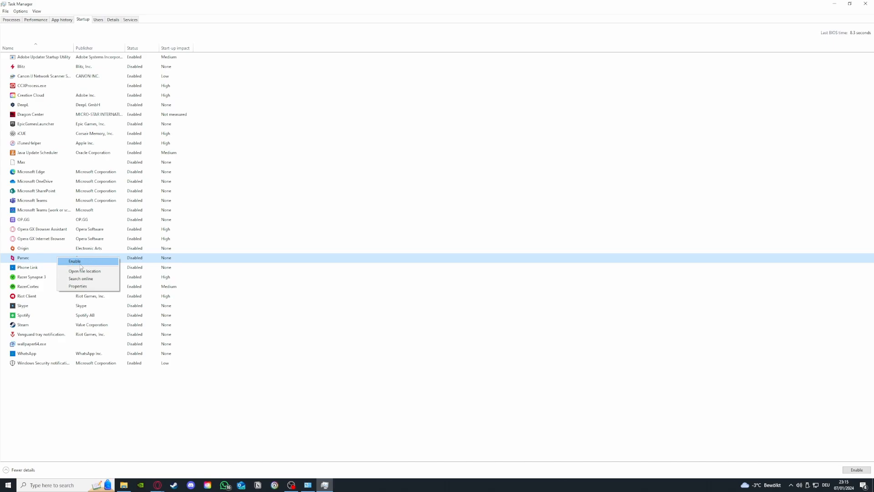
pyautogui.click(83, 138)
pyautogui.rightClick(51, 136)
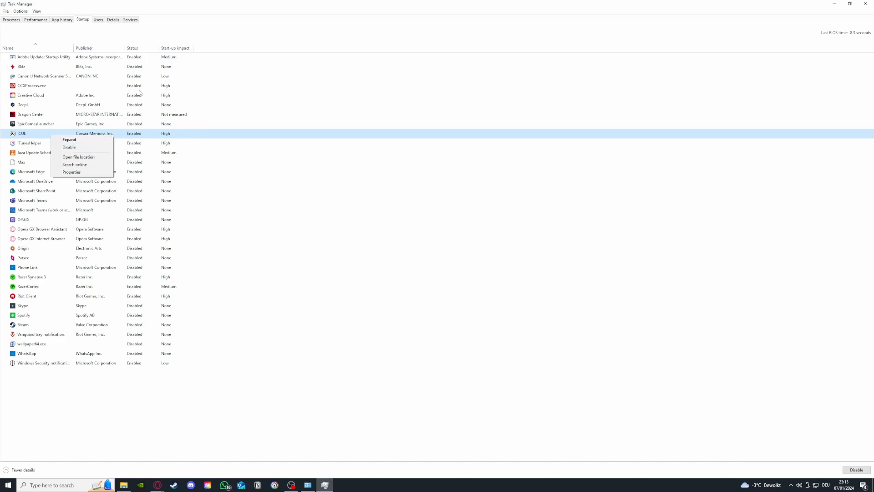
pyautogui.click(93, 148)
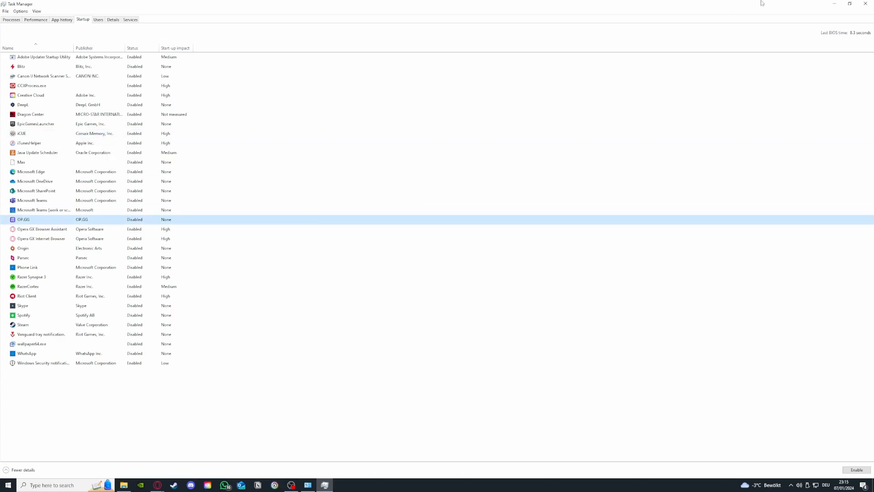
pyautogui.click(865, 4)
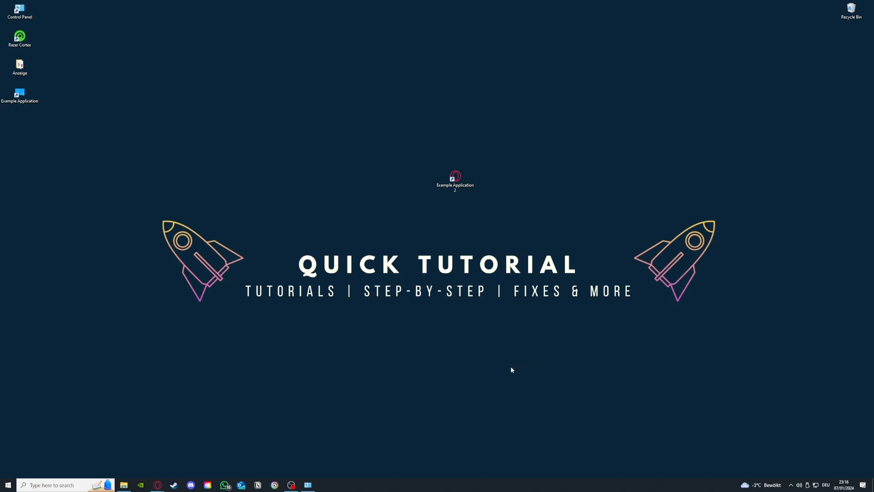
# Step: Reopen Task Manager and enlarge its window so all usage columns fit
pyautogui.rightClick(398, 490)
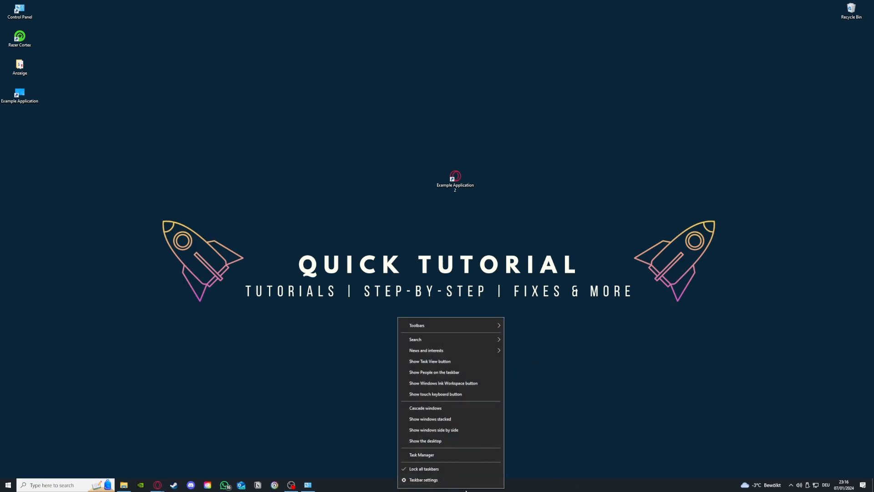
pyautogui.click(427, 455)
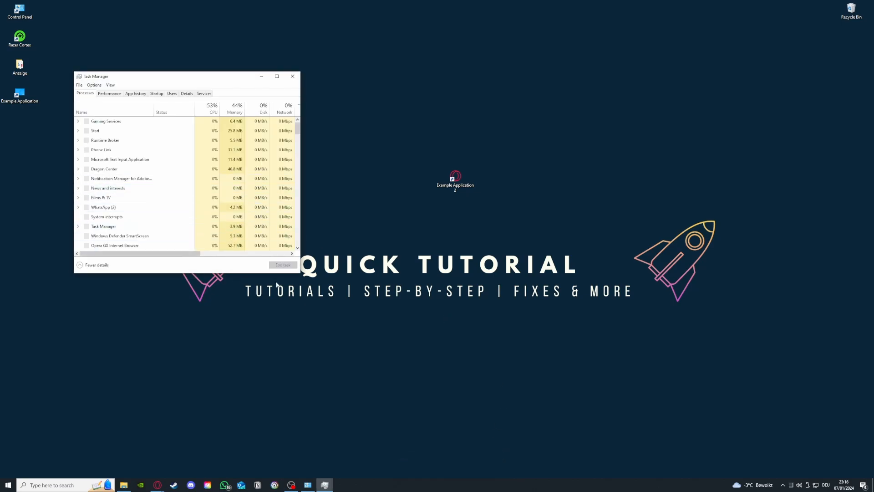
pyautogui.moveTo(297, 273); pyautogui.dragTo(568, 390)
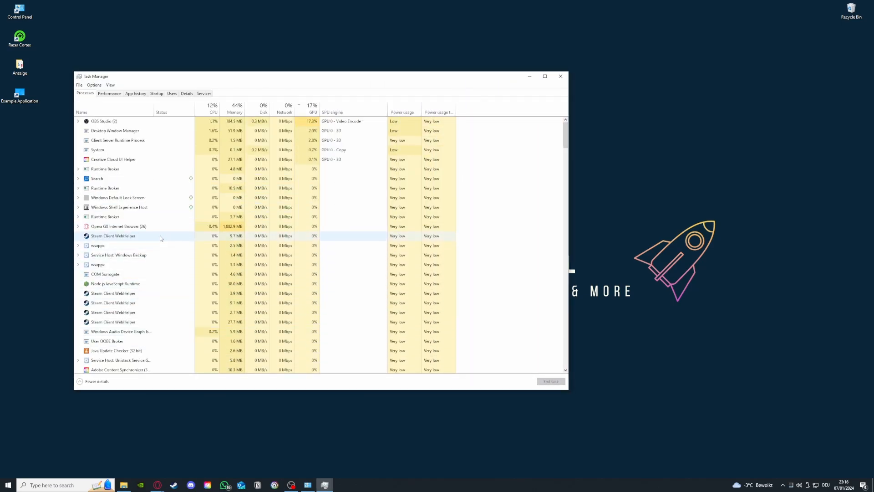
# Step: Go through the Steam Client WebHelper processes in the list one by one and close Task Manager
pyautogui.click(189, 235)
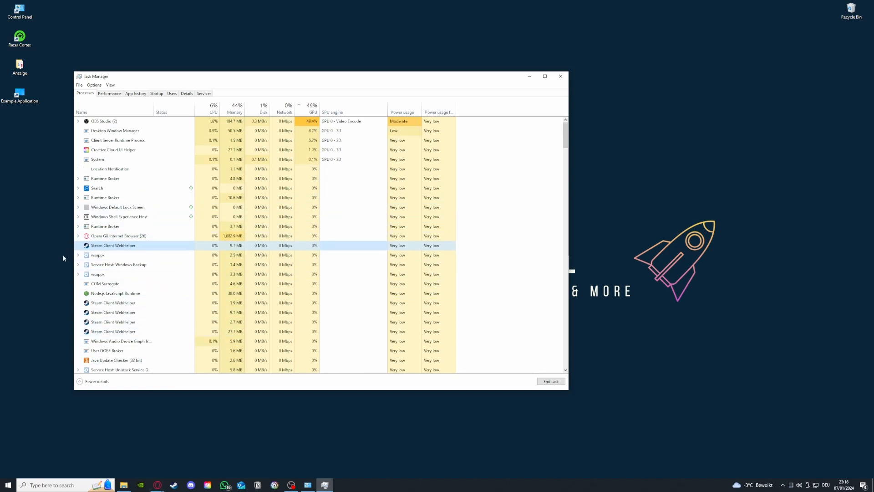
pyautogui.scroll(-3, 94, 315)
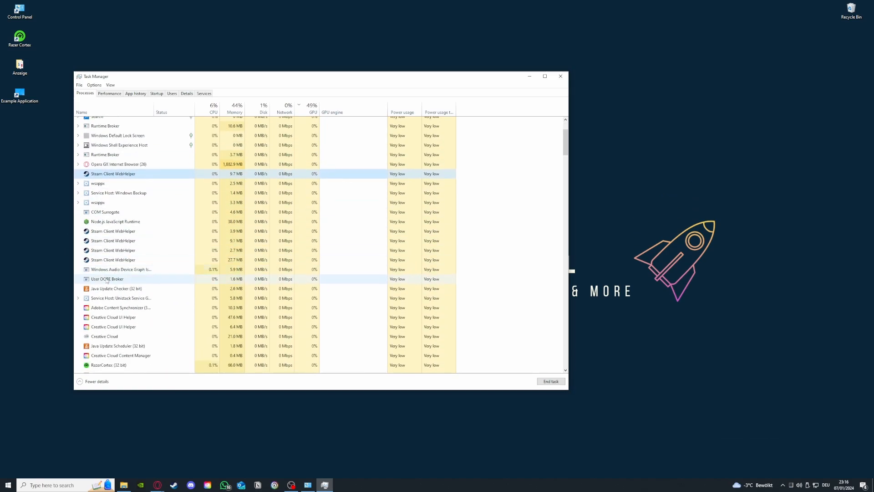
pyautogui.click(104, 229)
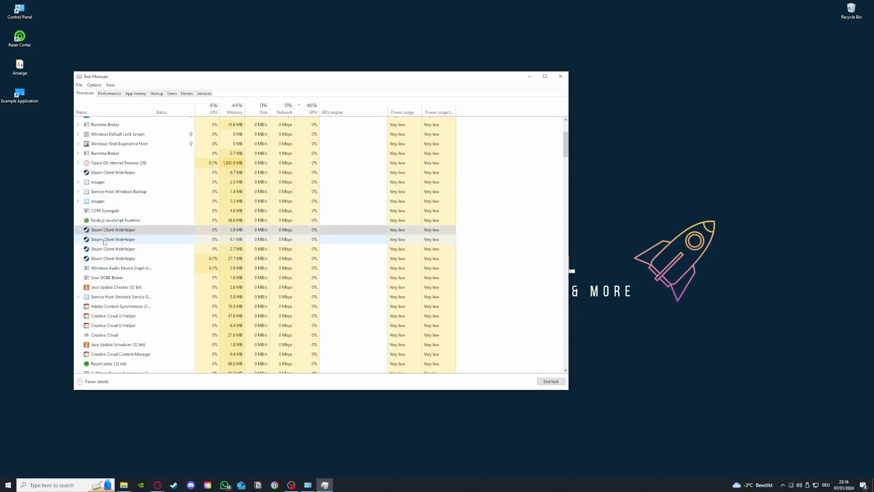
pyautogui.click(106, 239)
pyautogui.click(107, 249)
pyautogui.click(108, 259)
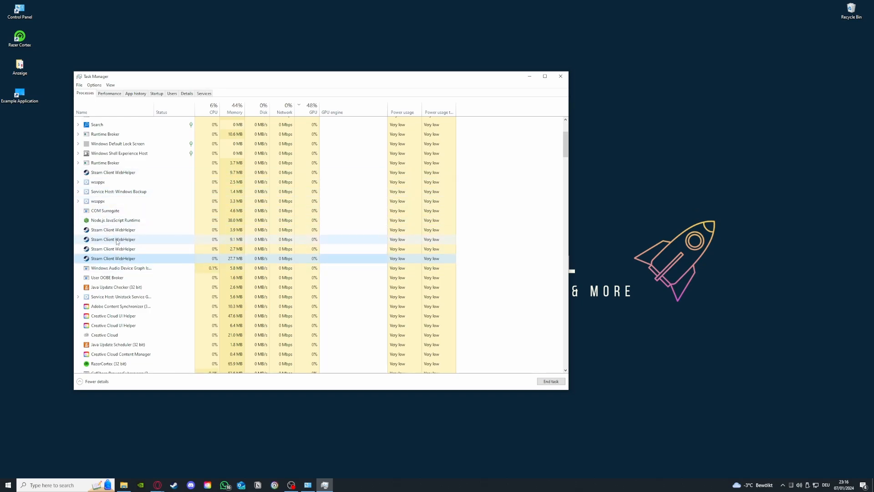
pyautogui.click(559, 74)
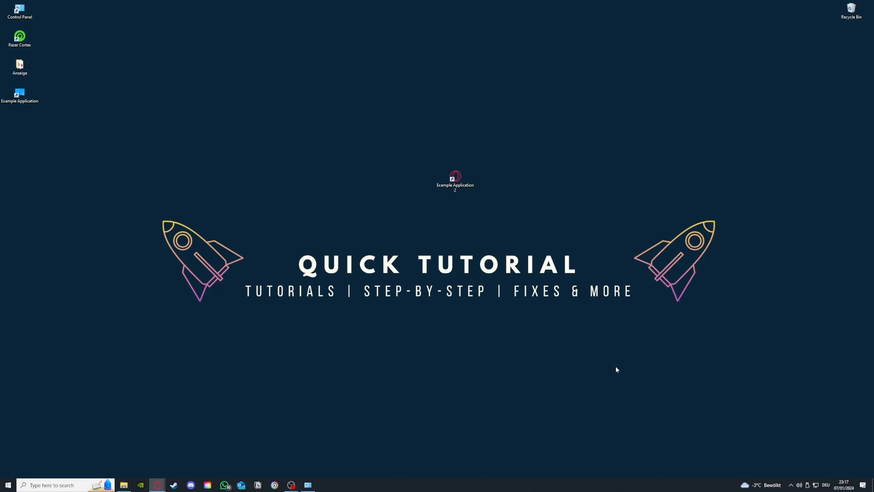
# Step: Switch to Control Panel, open Administrative Tools from System and Security, and place its window beside the Control Panel window
pyautogui.click(307, 484)
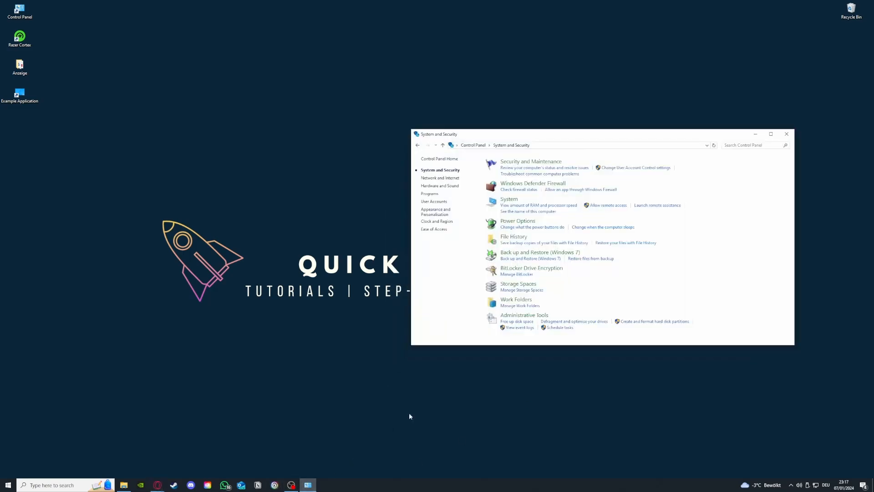
pyautogui.moveTo(520, 316)
pyautogui.mouseDown()
pyautogui.moveTo(402, 316)
pyautogui.moveTo(512, 317)
pyautogui.mouseUp()
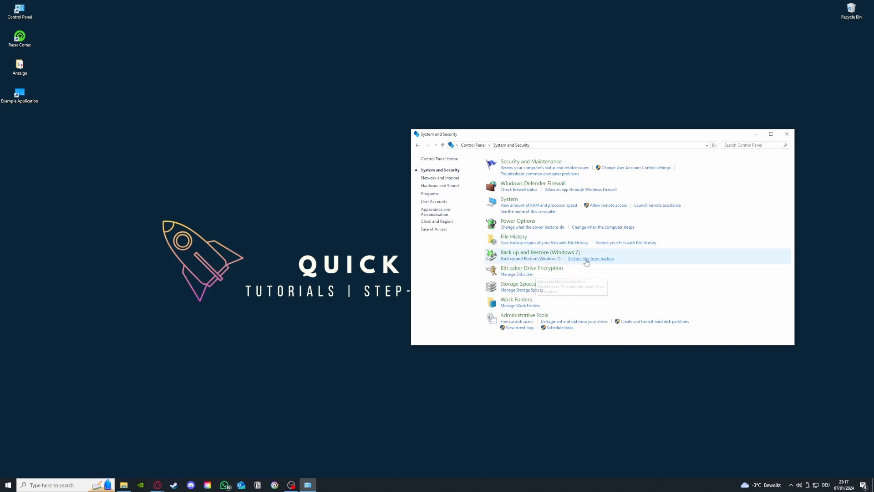
pyautogui.click(542, 316)
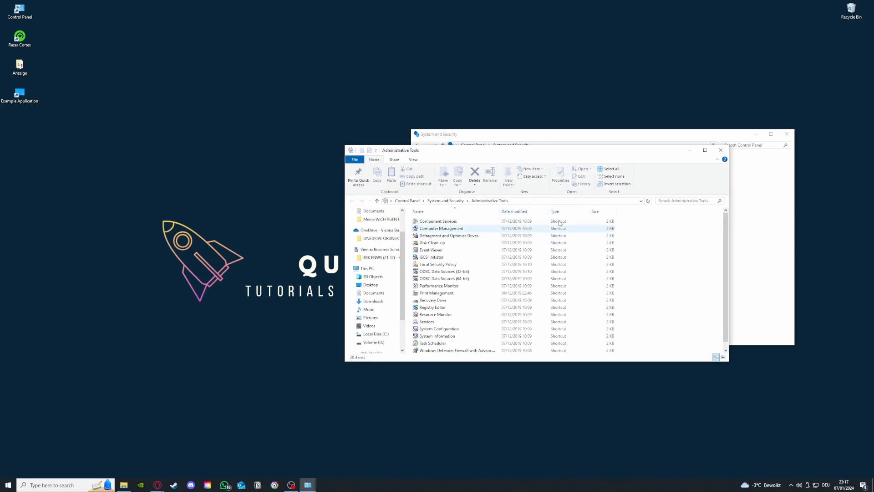
pyautogui.moveTo(539, 151); pyautogui.dragTo(213, 100)
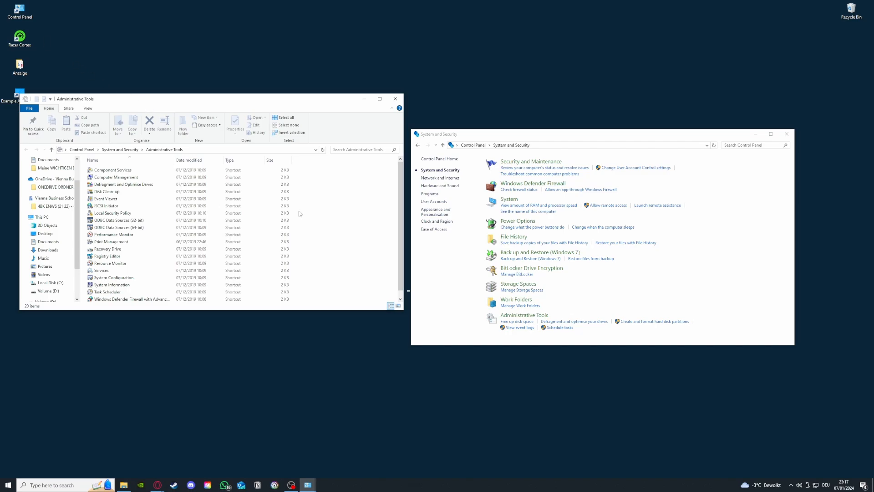
pyautogui.click(71, 485)
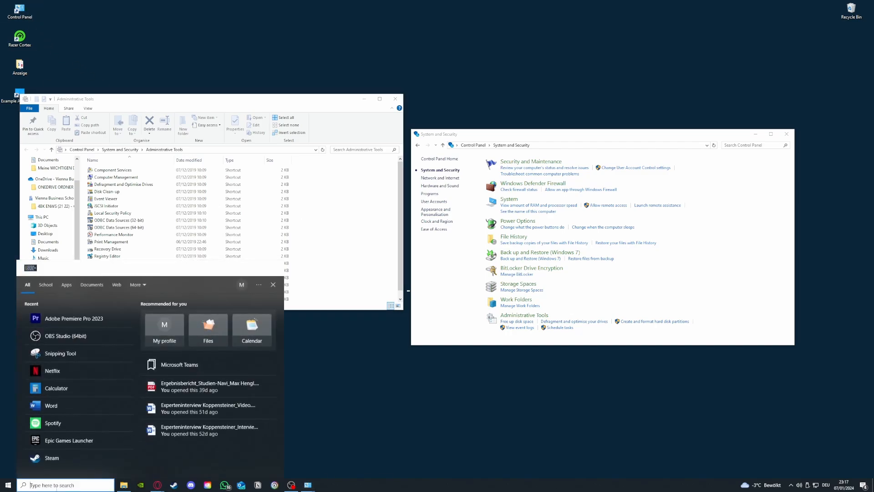
pyautogui.press('Escape')
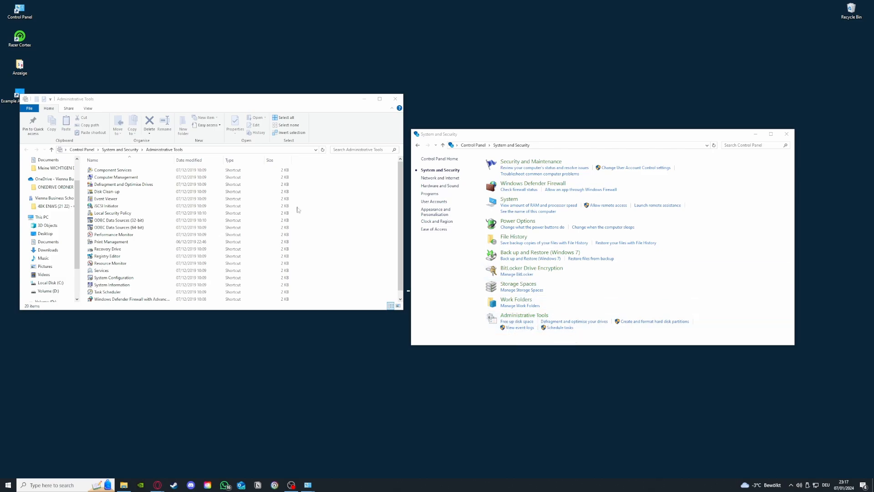
# Step: Launch Disk Clean-up to view its drive choices, cancel it, and close the Administrative Tools and Control Panel windows
pyautogui.doubleClick(113, 191)
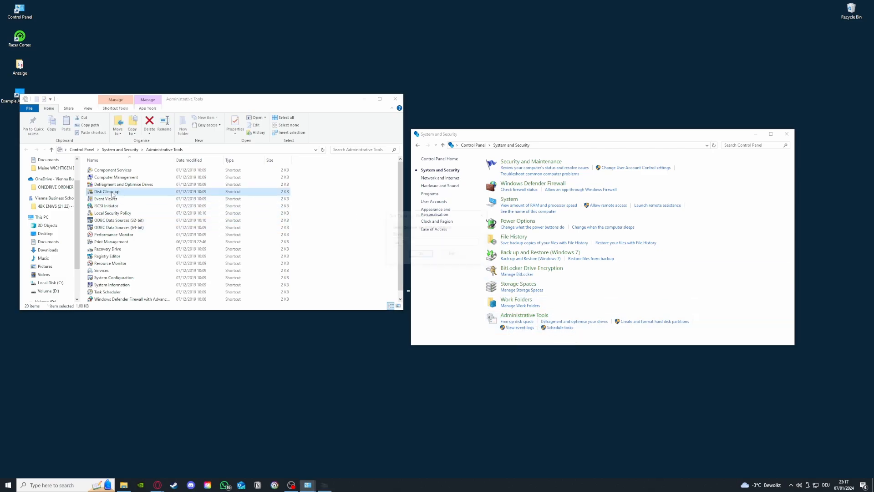
pyautogui.click(435, 243)
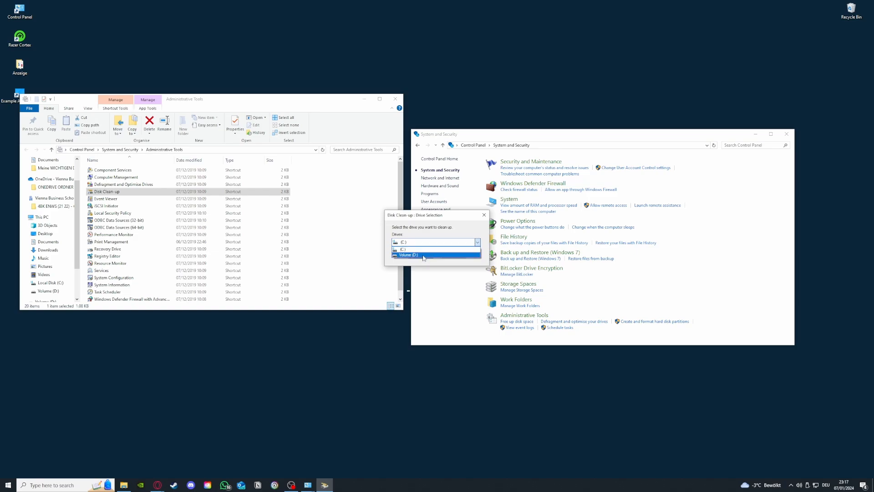
pyautogui.click(476, 241)
pyautogui.click(484, 219)
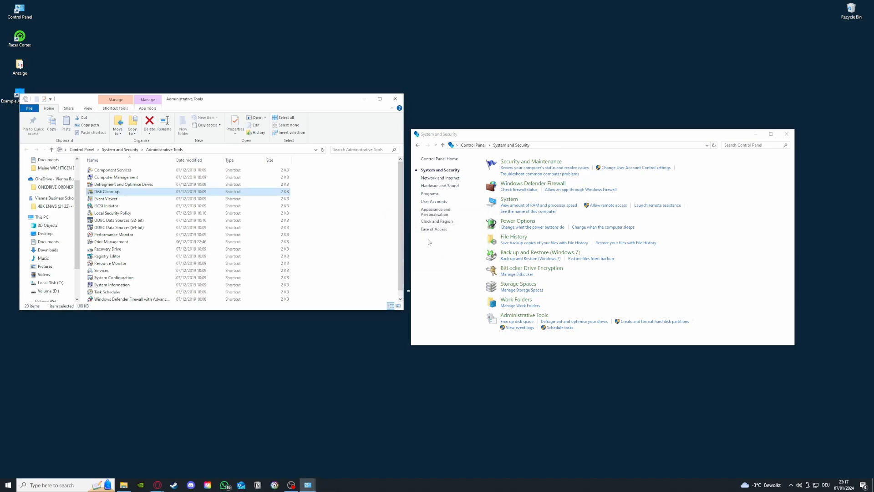
pyautogui.click(395, 99)
pyautogui.click(786, 135)
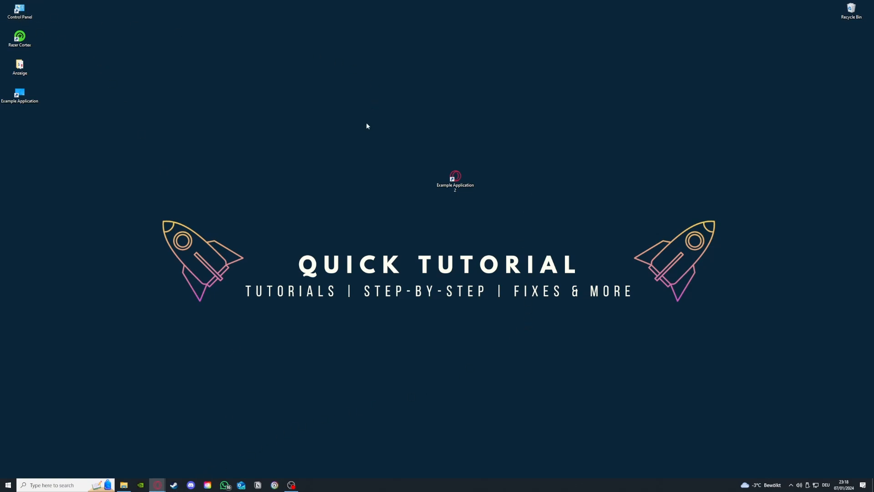
# Step: Open Control Panel's list of installed programs and browse it for programs to uninstall
pyautogui.doubleClick(33, 13)
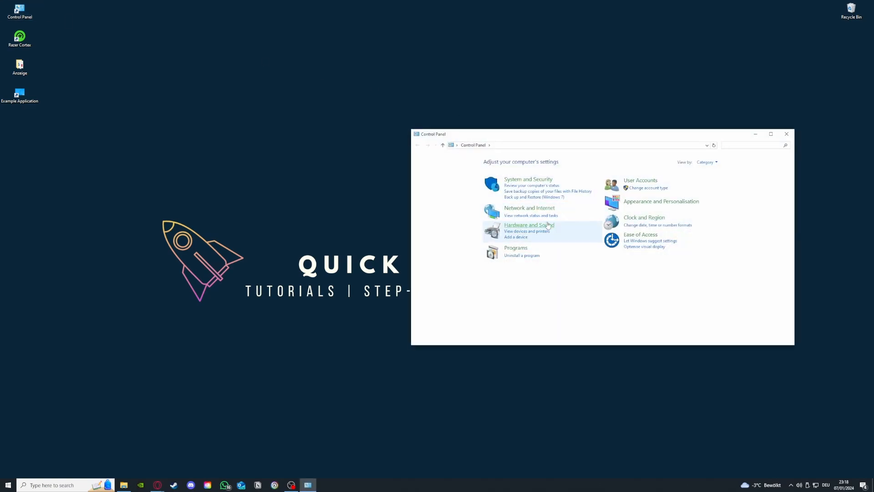
pyautogui.click(522, 257)
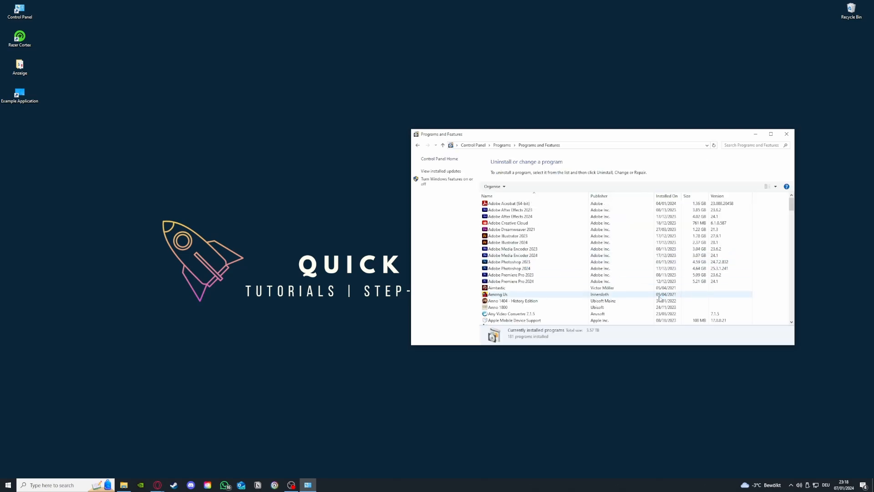
pyautogui.scroll(-15, 633, 284)
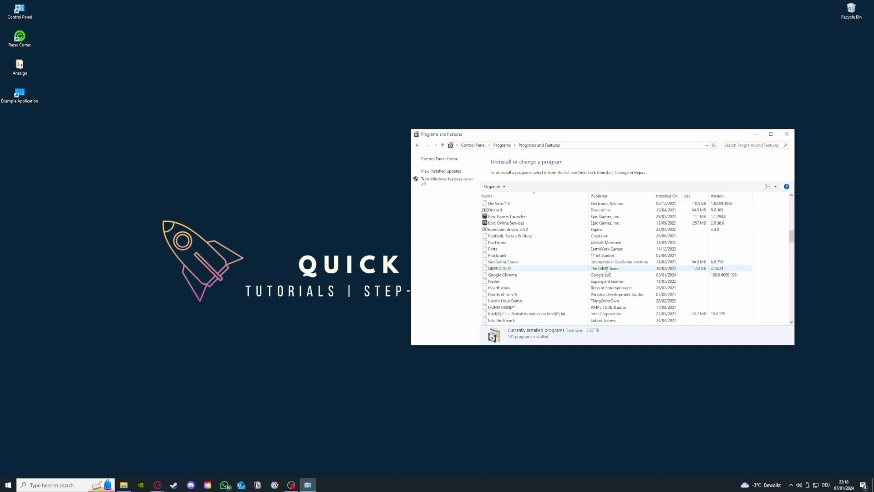
# Step: Locate Microsoft Teams in the installed programs list and bring up its Uninstall option
pyautogui.scroll(-12, 592, 273)
pyautogui.scroll(6, 566, 276)
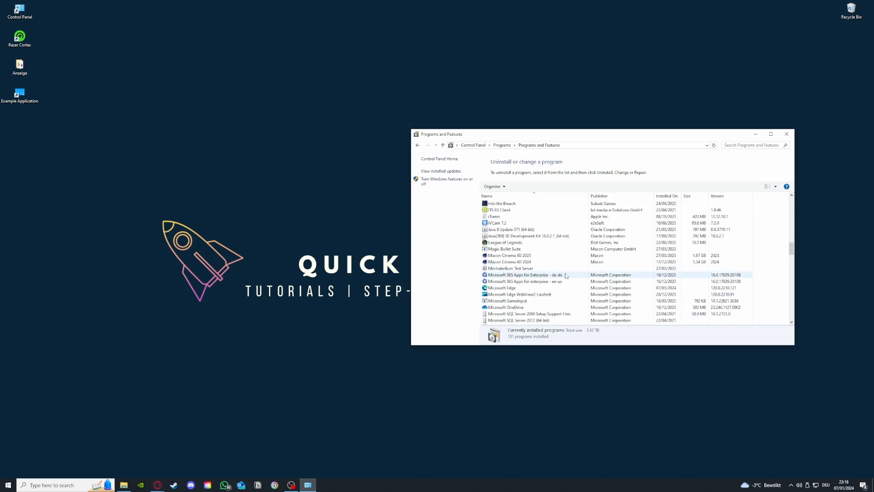
pyautogui.scroll(-5, 566, 276)
pyautogui.scroll(2, 506, 290)
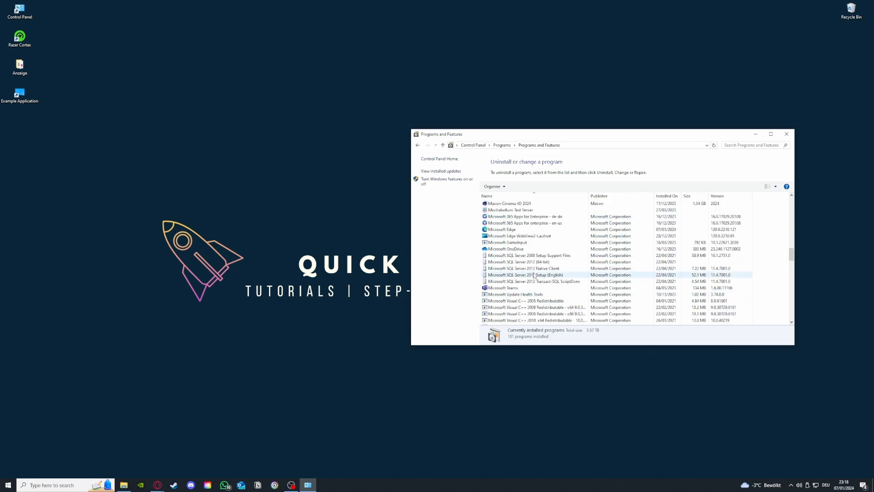
pyautogui.click(505, 290)
pyautogui.rightClick(505, 290)
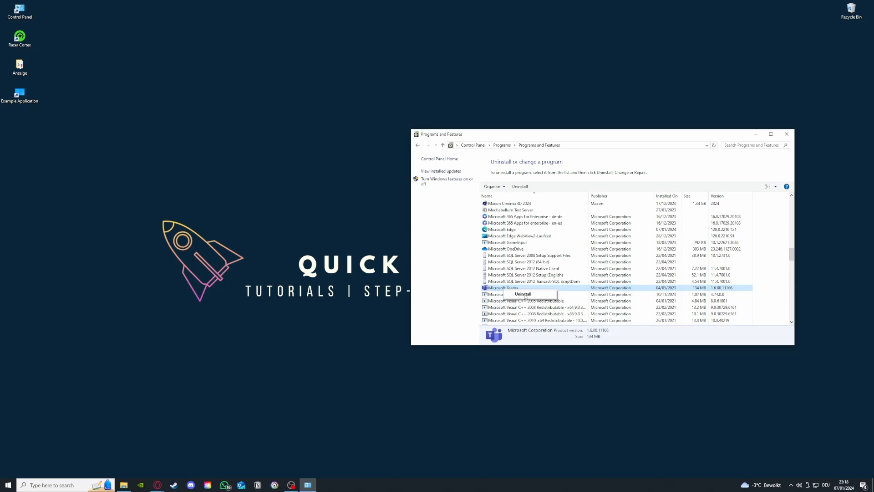
pyautogui.click(523, 294)
# Step: Return to the Control Panel home, search for "window" and open Windows Defender Firewall
pyautogui.click(417, 146)
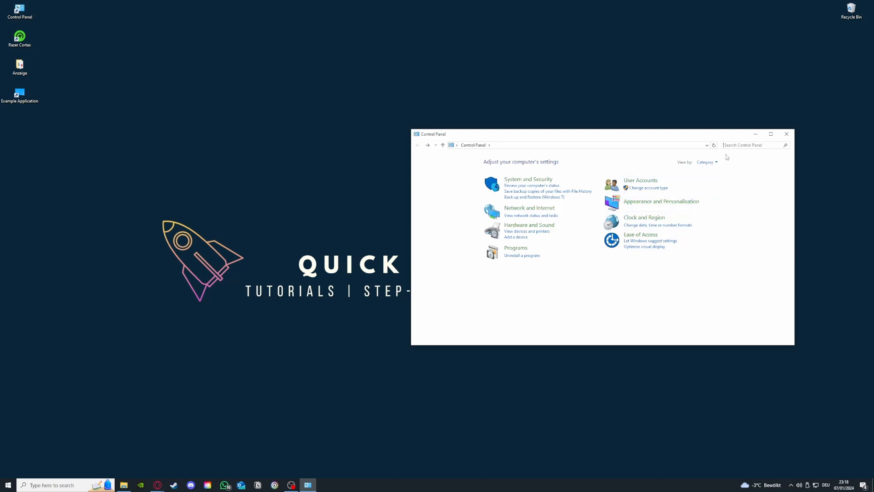
pyautogui.write('window')
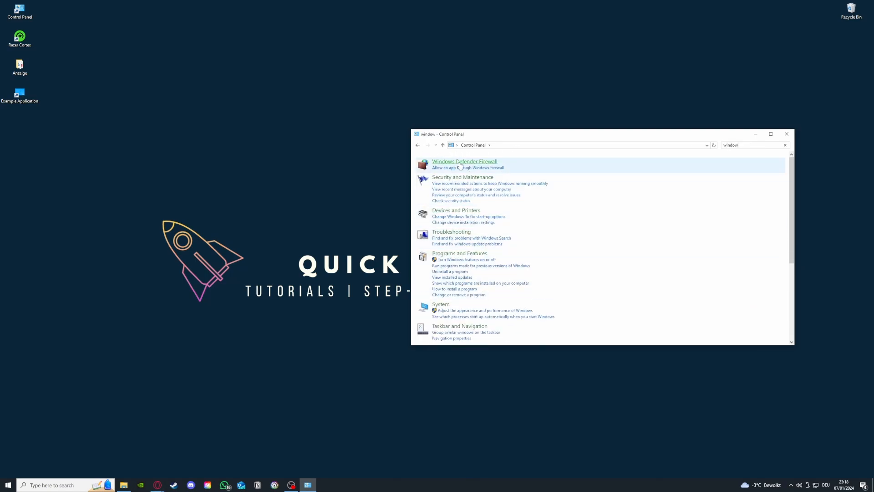
pyautogui.click(465, 161)
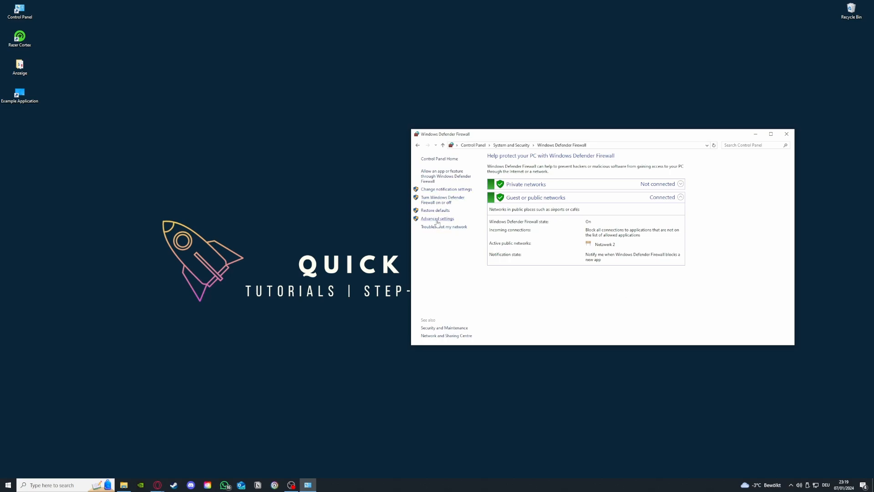
# Step: Review the list of apps allowed through Windows Defender Firewall and return to the firewall overview
pyautogui.click(439, 177)
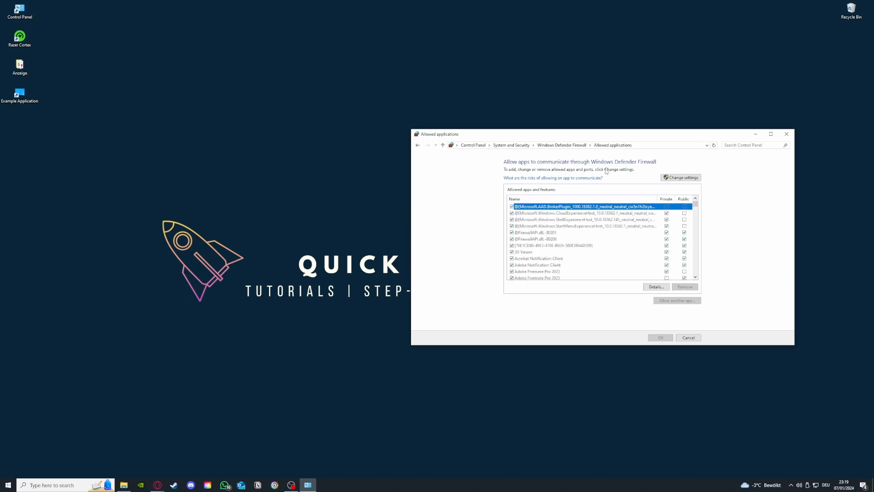
pyautogui.click(418, 146)
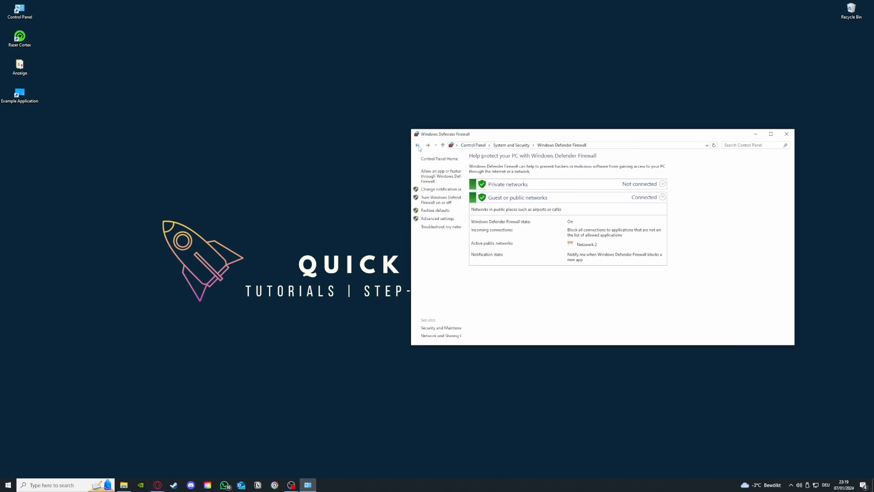
pyautogui.click(438, 177)
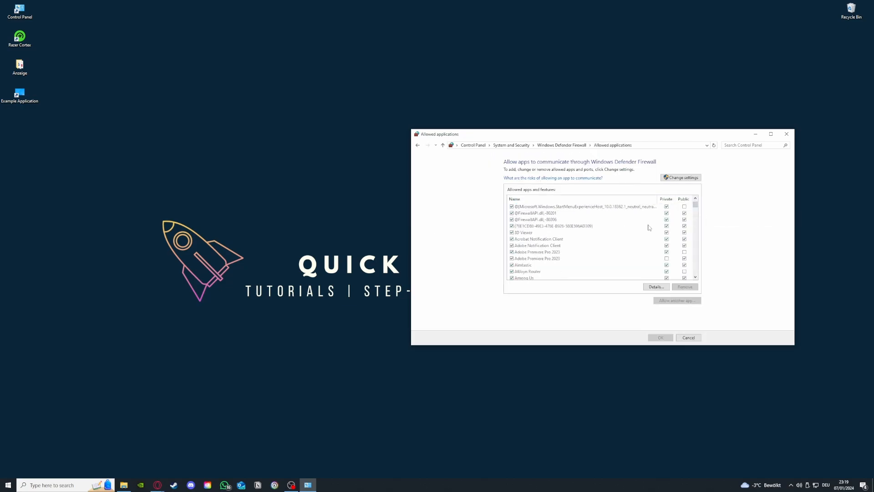
pyautogui.scroll(-10, 648, 227)
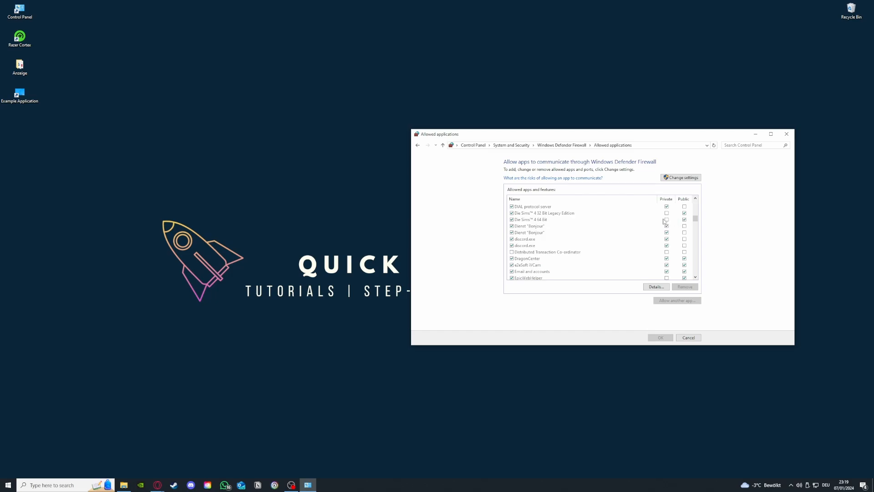
pyautogui.click(417, 146)
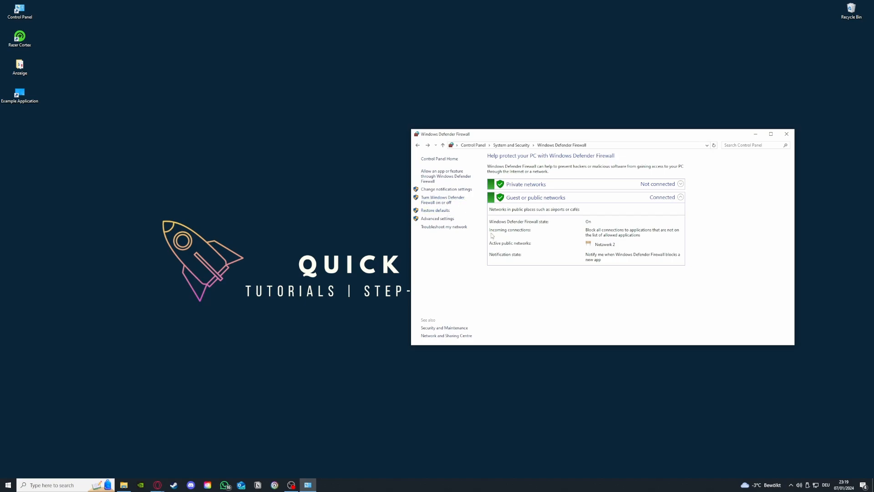
# Step: Open the firewall's advanced settings and look through its Inbound Rules and Outbound Rules lists
pyautogui.click(448, 220)
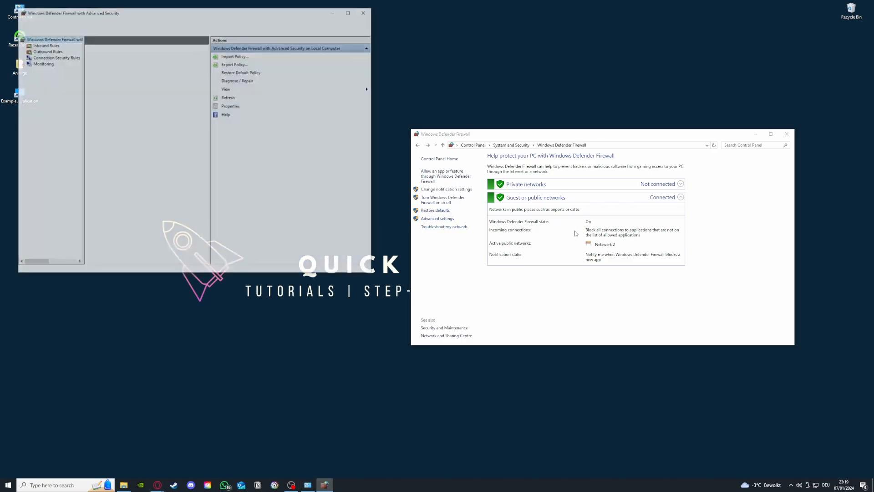
pyautogui.scroll(-3, 135, 105)
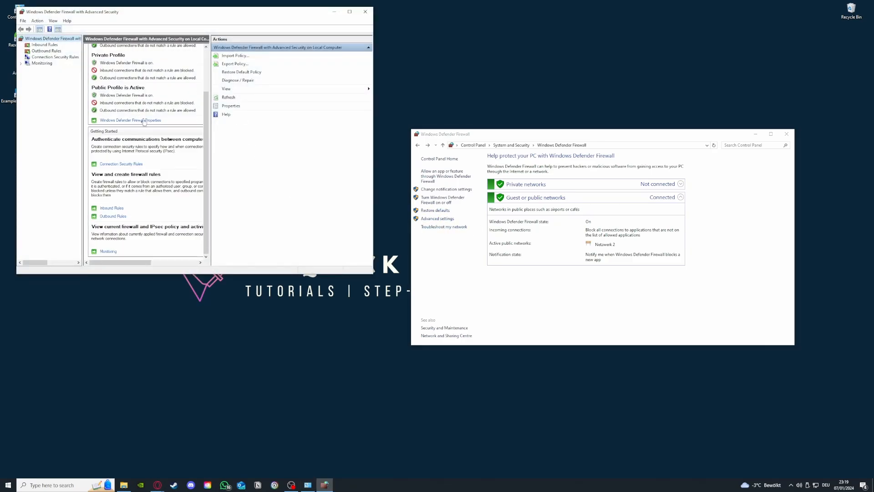
pyautogui.click(45, 46)
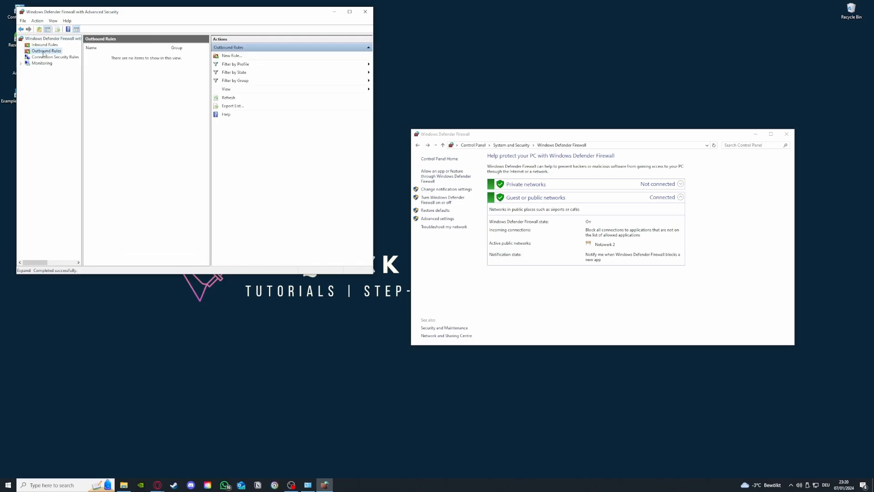
pyautogui.click(46, 50)
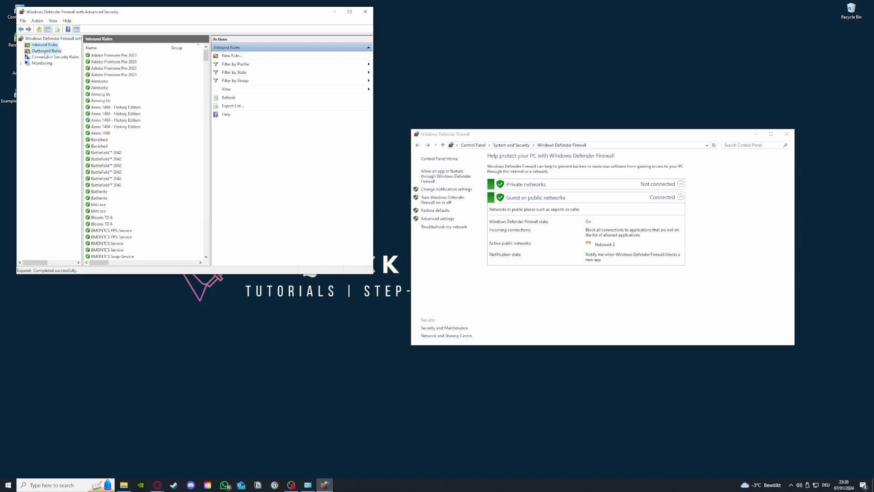
pyautogui.click(45, 45)
pyautogui.scroll(-20, 142, 137)
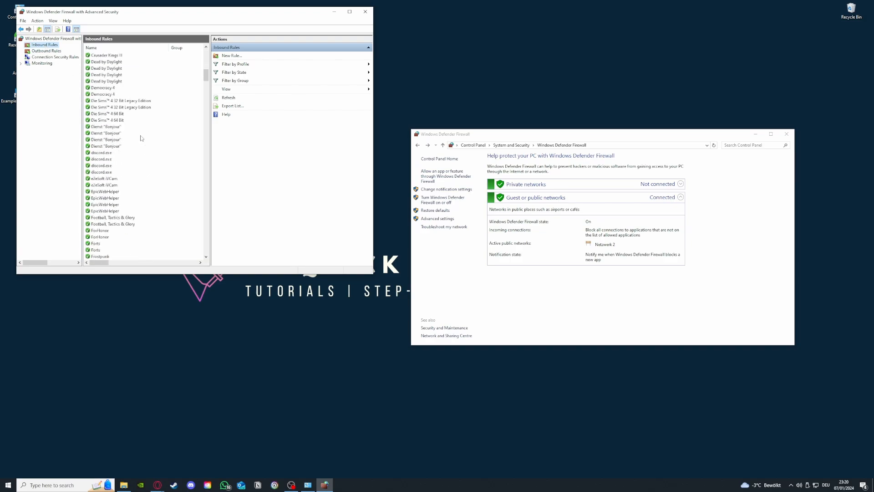
# Step: Open the New Inbound Rule Wizard, close it without creating a rule, and browse further through the inbound rules
pyautogui.click(245, 57)
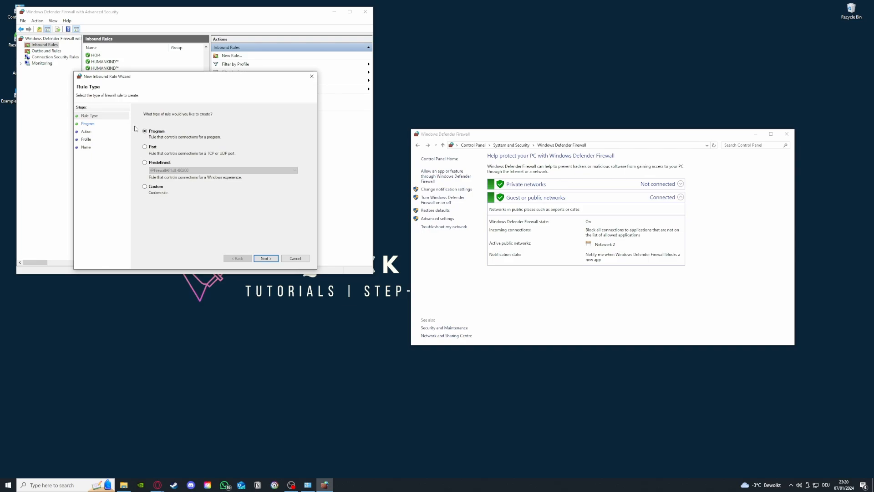
pyautogui.click(314, 78)
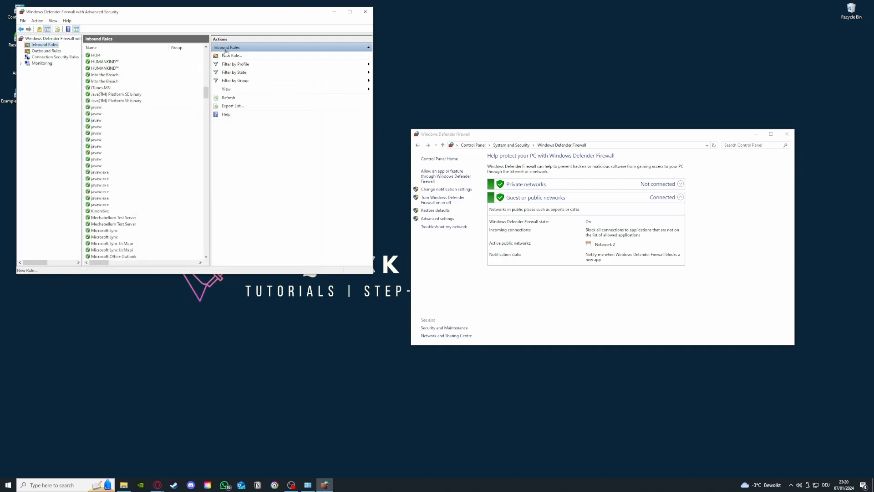
pyautogui.scroll(-20, 161, 219)
pyautogui.scroll(-8, 160, 220)
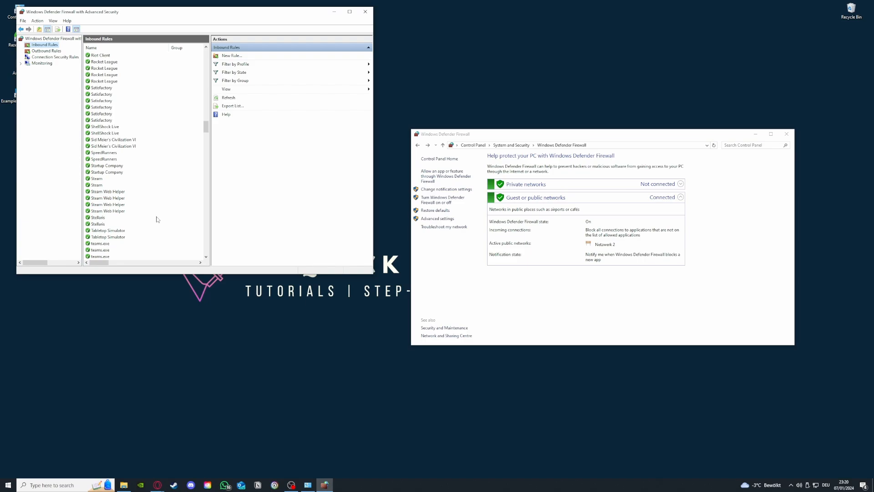
# Step: Switch between the outbound and inbound firewall rules and browse the outbound list for app entries
pyautogui.click(46, 51)
pyautogui.click(45, 46)
pyautogui.click(46, 51)
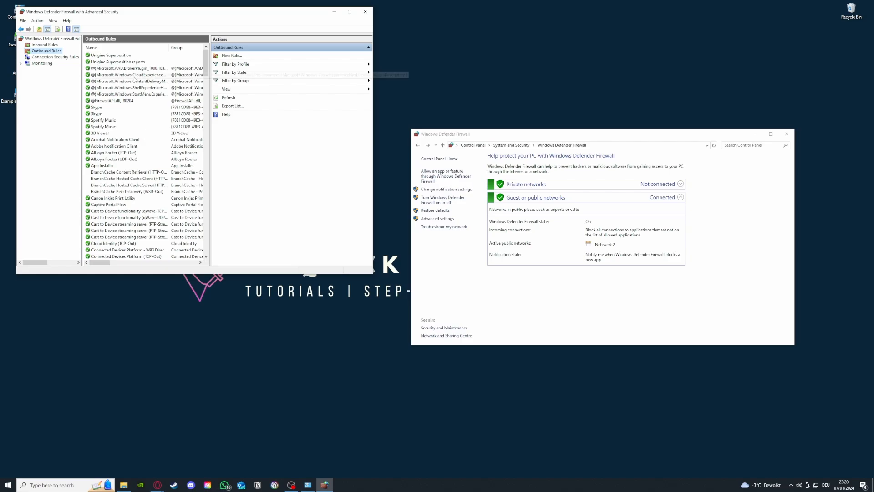
pyautogui.moveTo(207, 67); pyautogui.dragTo(207, 104)
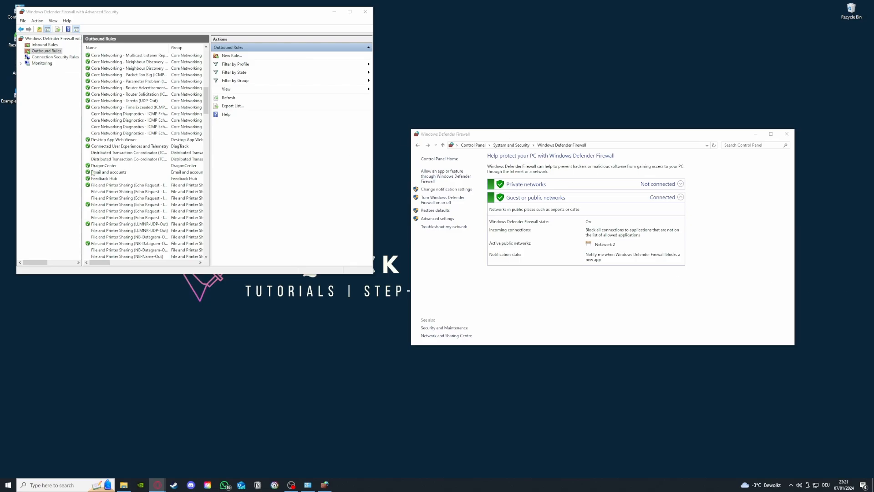
pyautogui.scroll(10, 118, 182)
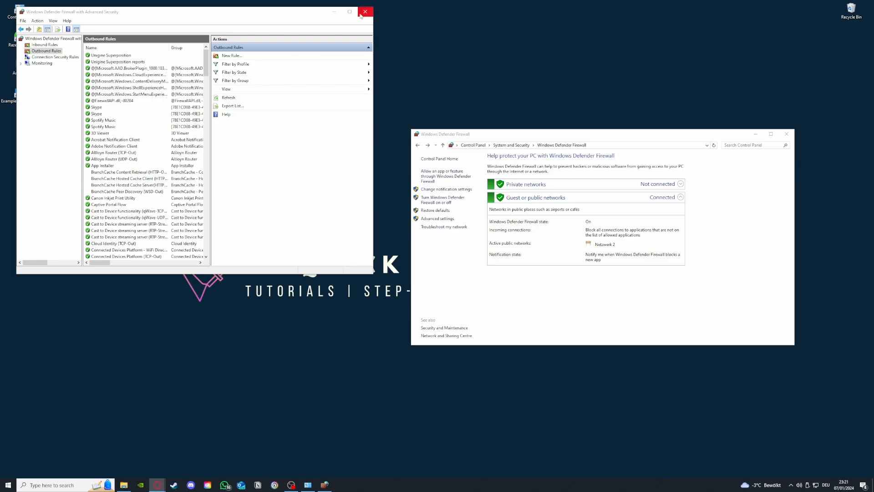
pyautogui.click(39, 45)
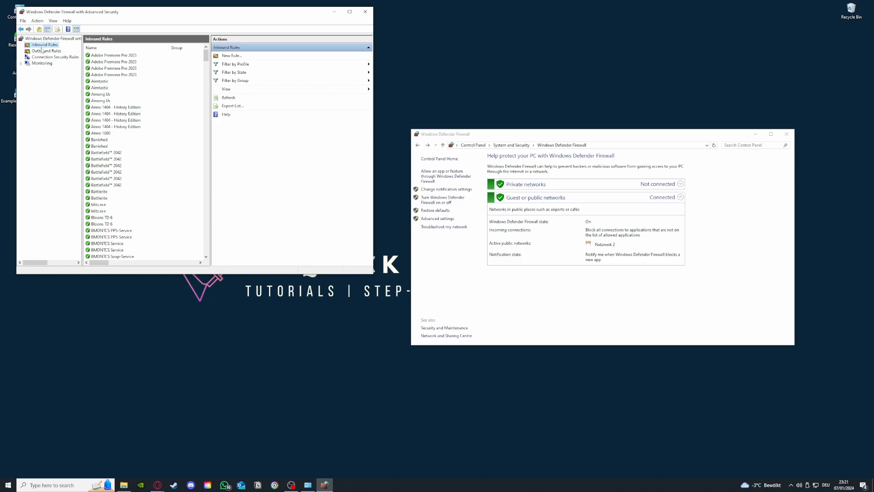
pyautogui.click(43, 51)
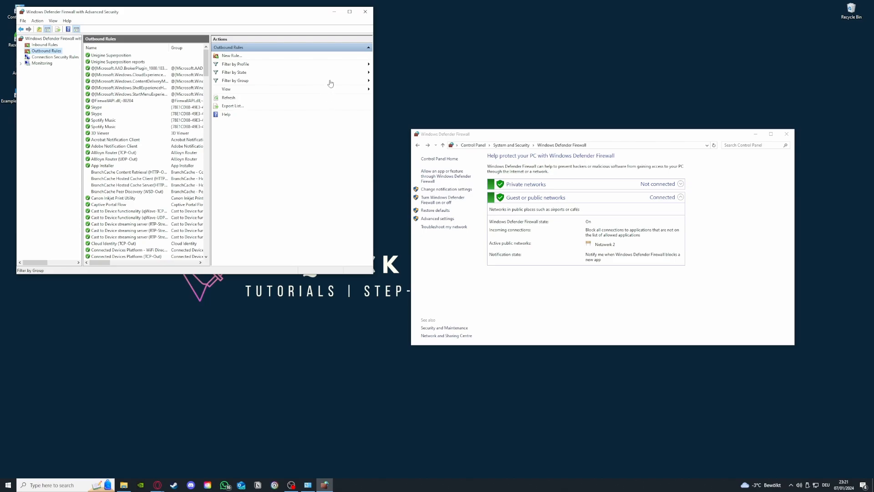
# Step: Close both firewall windows and move the Example Application 2 shortcut to another spot on the desktop
pyautogui.click(365, 12)
pyautogui.click(785, 135)
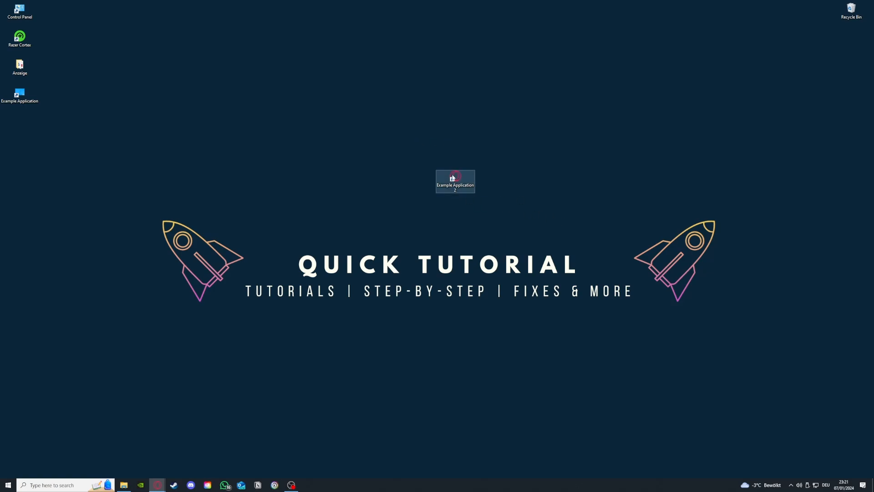
pyautogui.moveTo(456, 178); pyautogui.dragTo(336, 152)
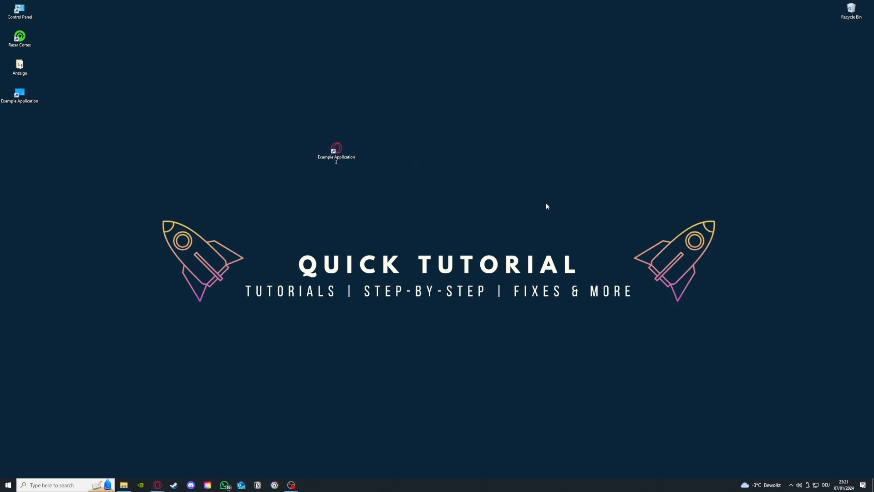